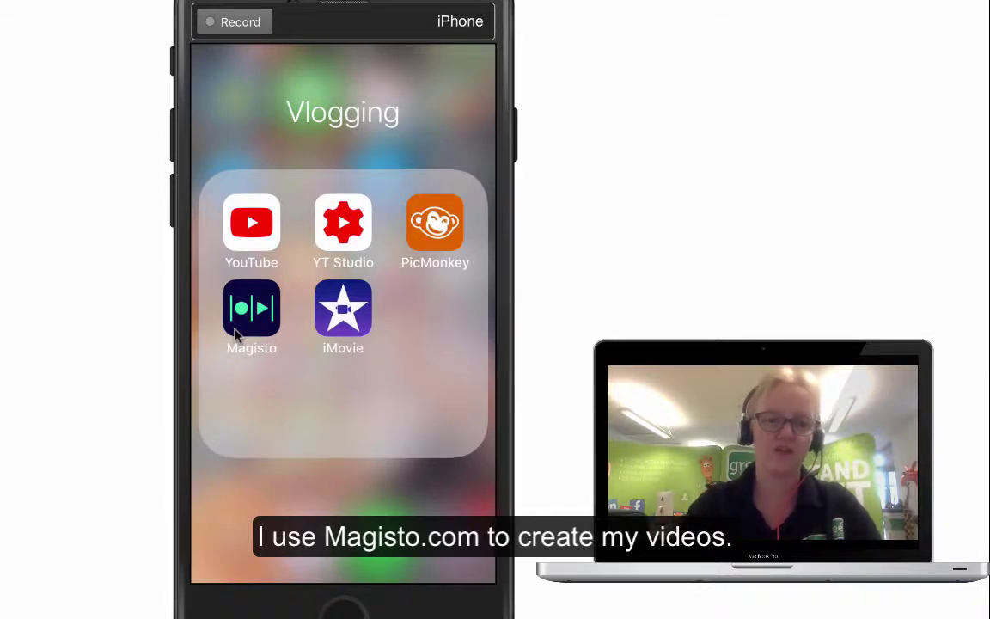
- Launch YouTube, look at its upload panel, then switch to the YT Studio app
left_click(251, 225)
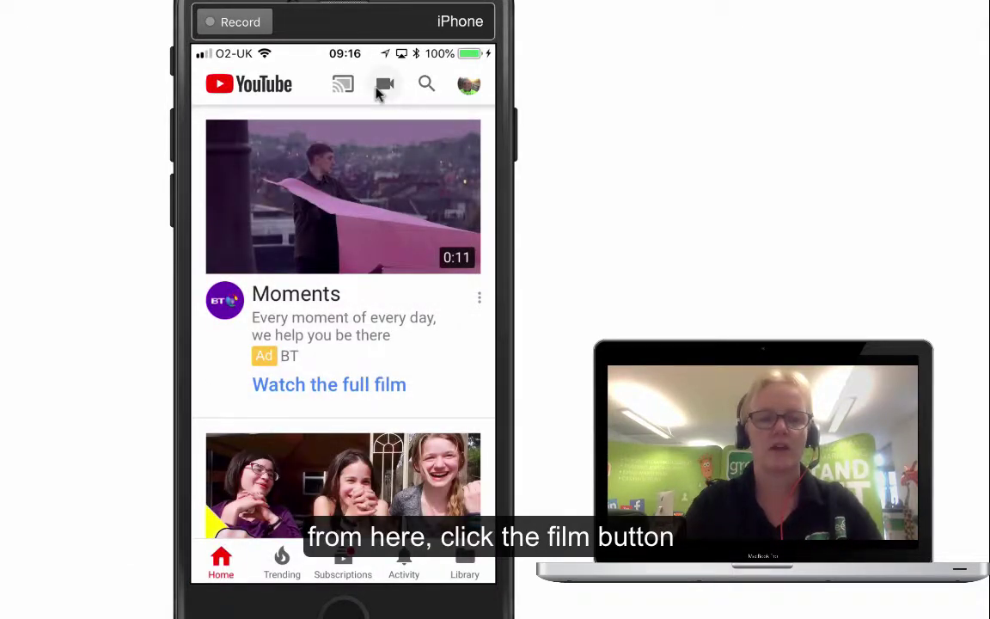
left_click(378, 90)
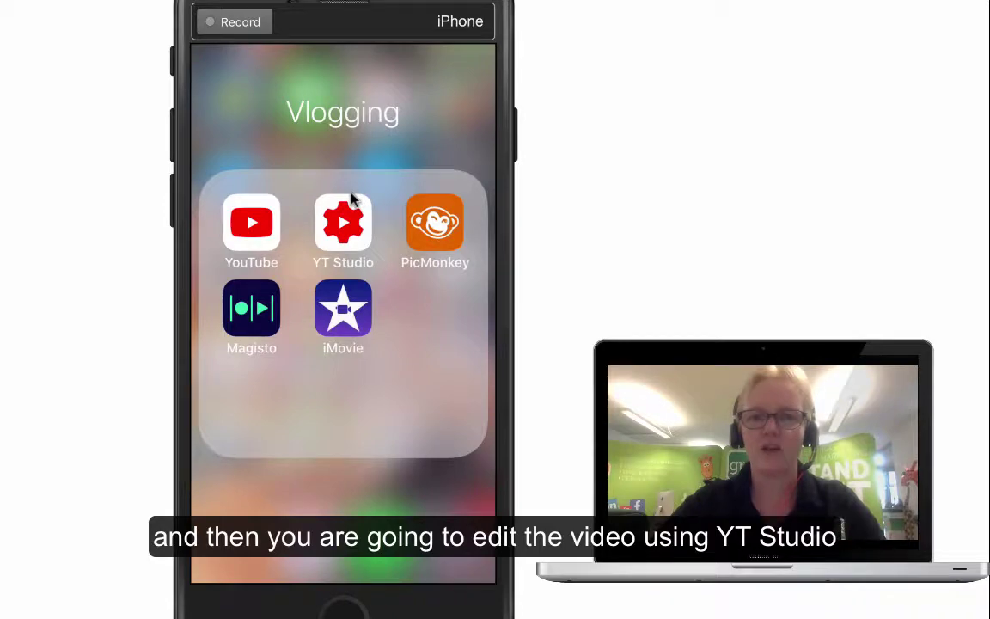
left_click(363, 247)
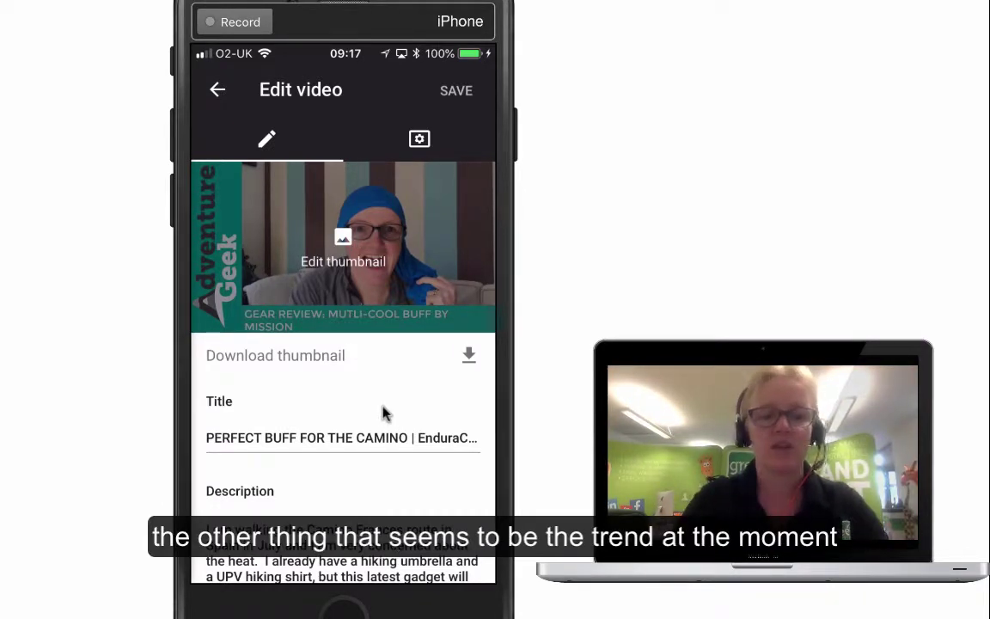
scroll(384, 413, "down", 4)
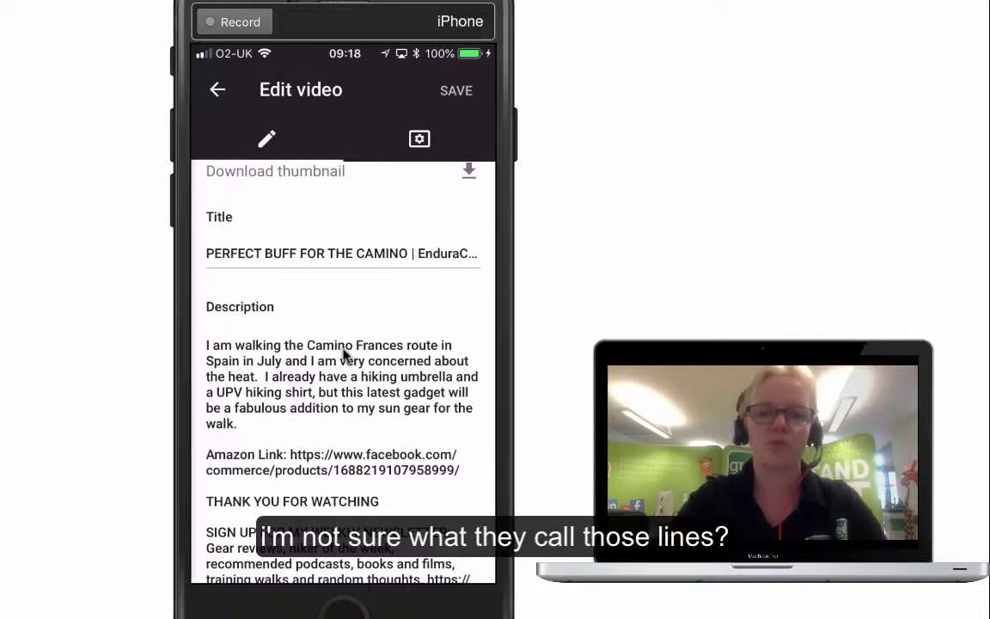
scroll(344, 355, "down", 3)
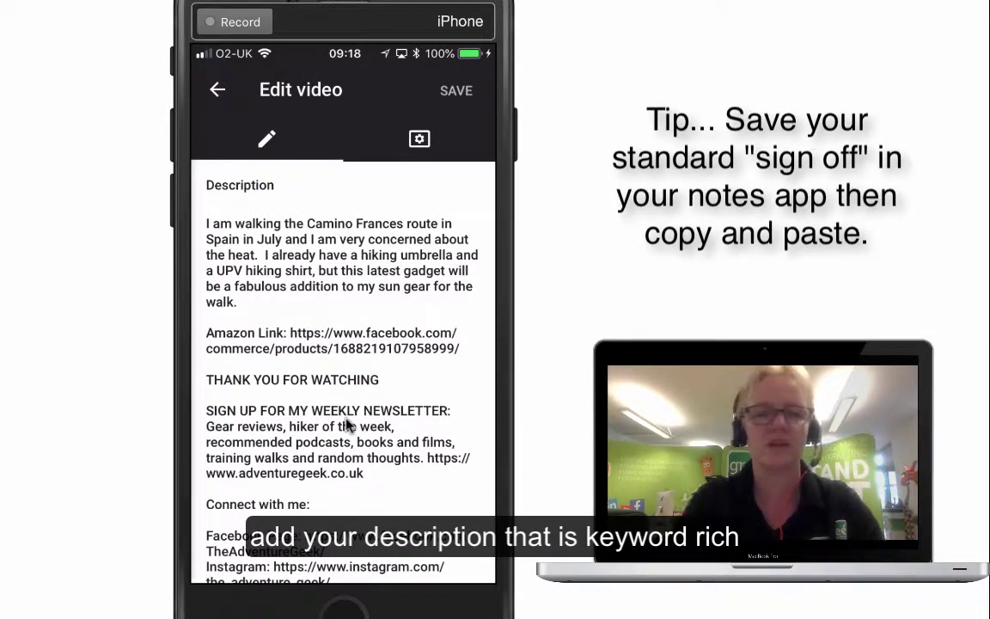
scroll(314, 375, "down", 4)
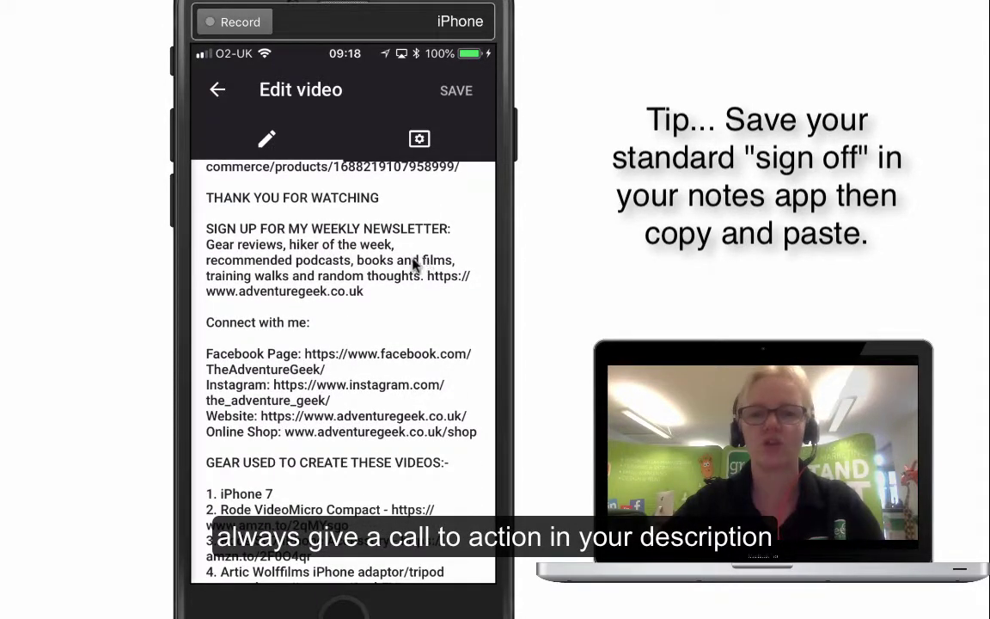
scroll(349, 386, "down", 4)
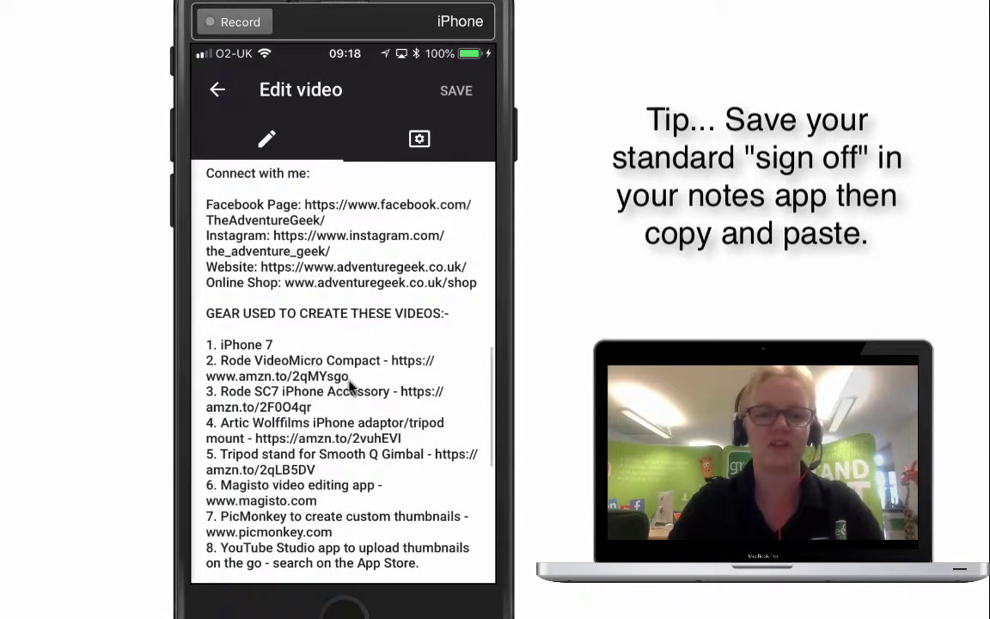
scroll(350, 387, "down", 4)
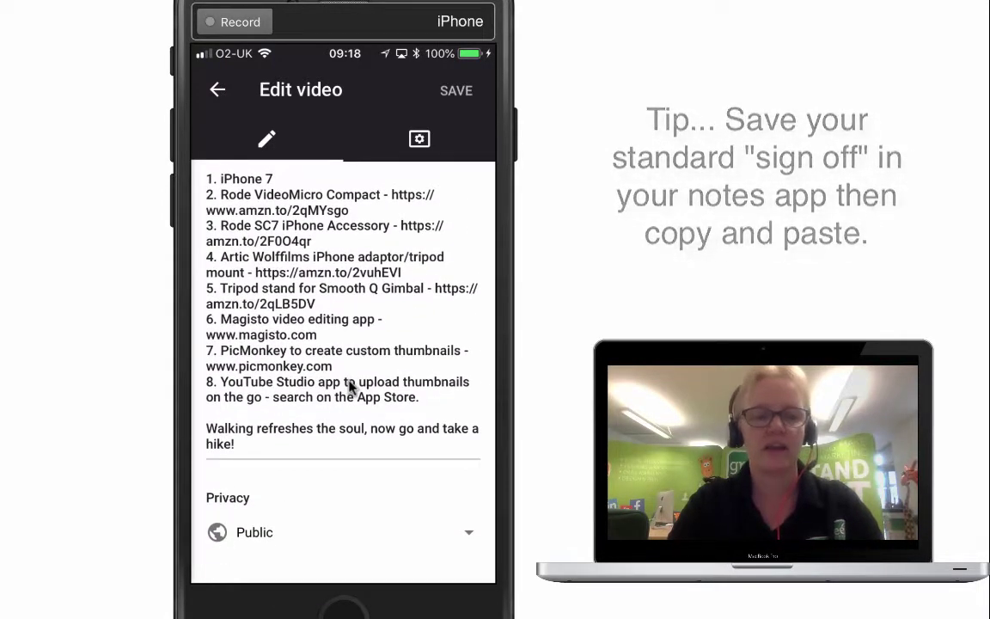
scroll(349, 387, "down", 5)
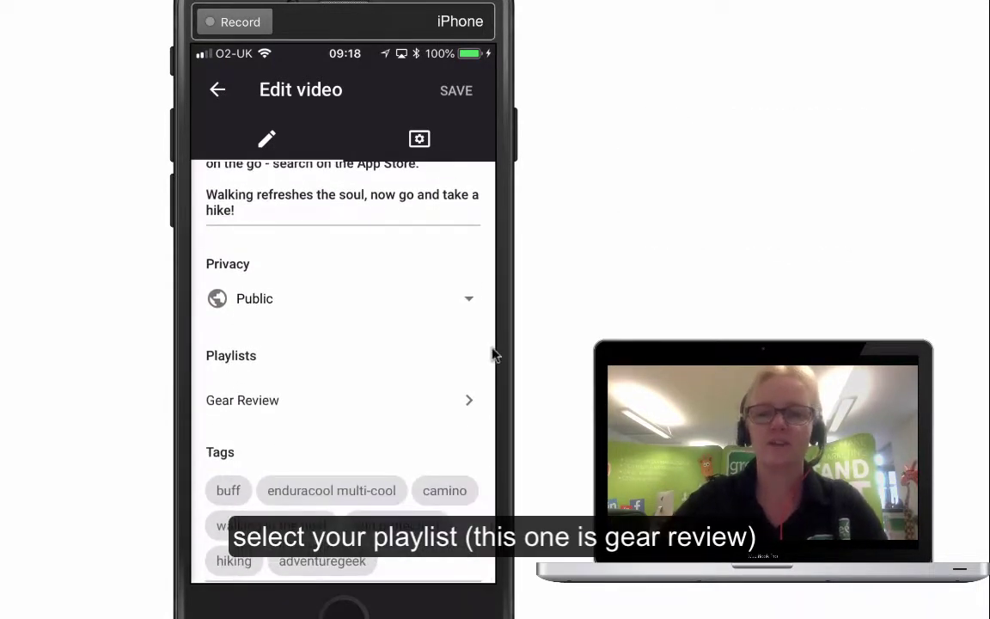
- Keep the video's privacy at Public and start adding another tag
left_click(468, 300)
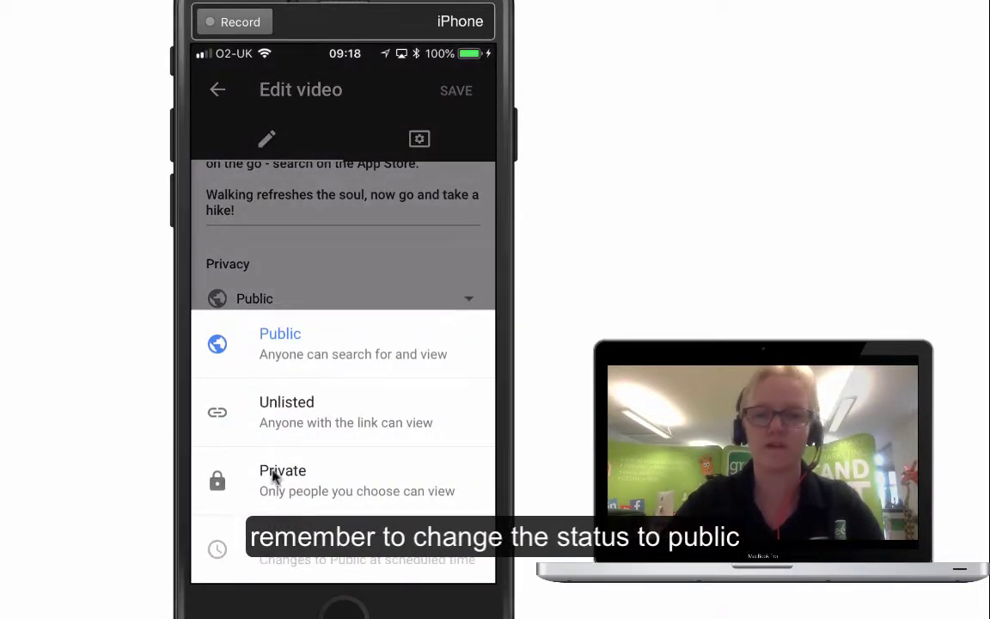
left_click(401, 286)
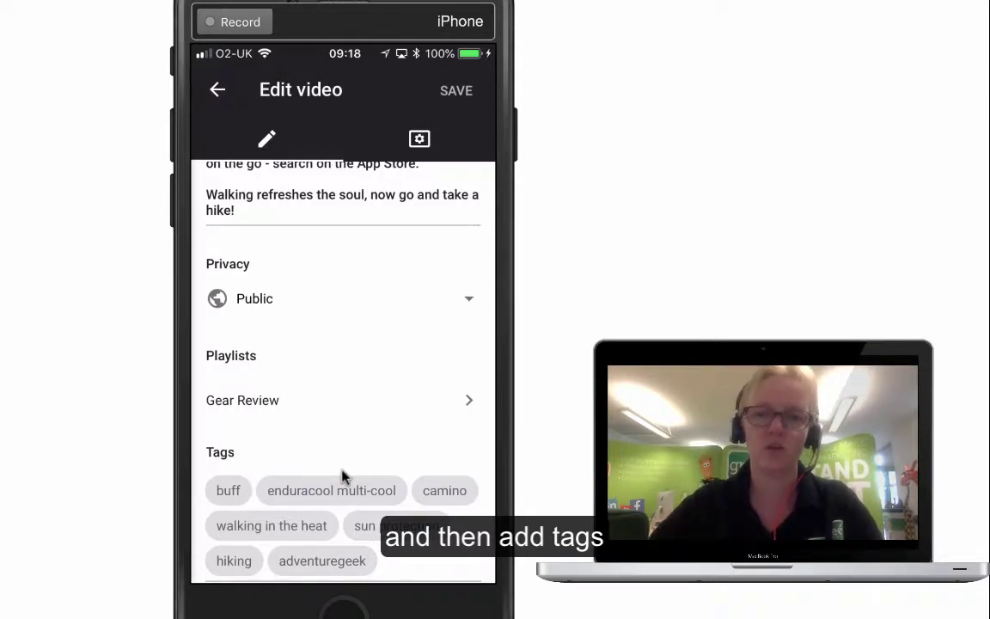
left_click(291, 470)
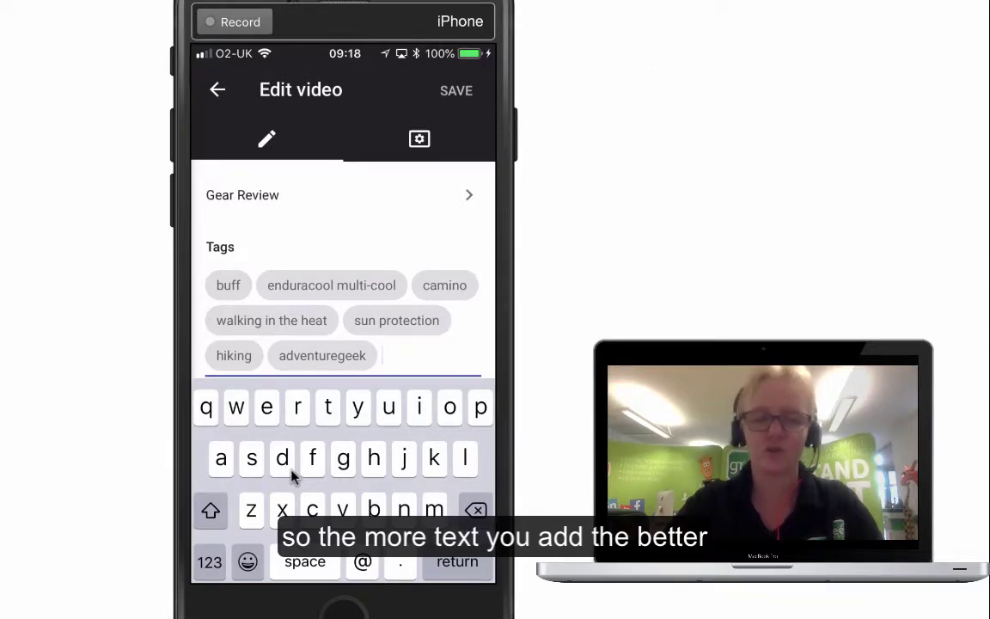
- Scroll back up to the top of the Edit video page
scroll(343, 344, "up", 5)
scroll(343, 370, "up", 10)
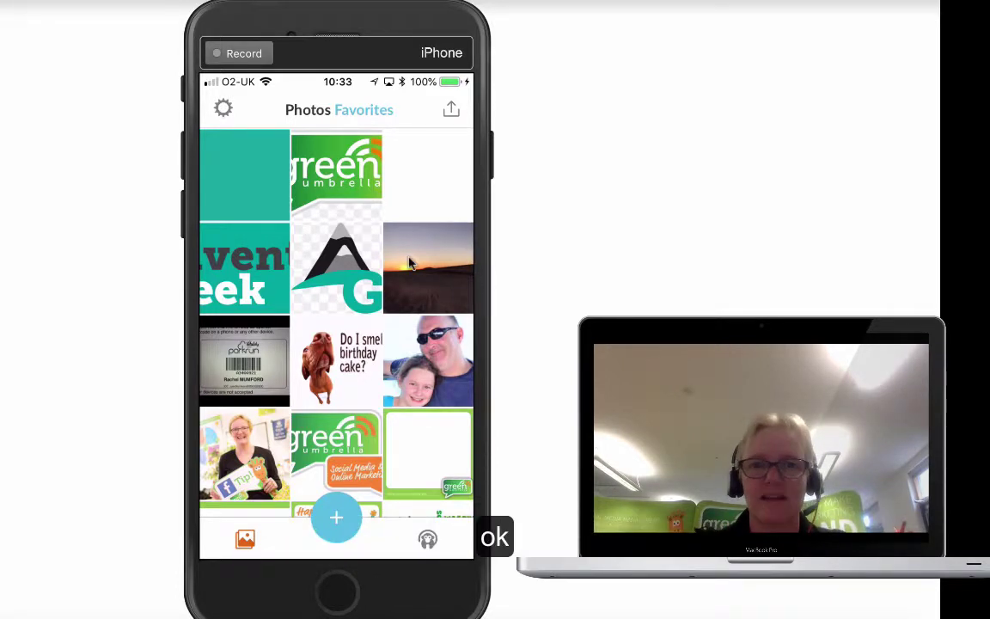
- Open the sunset photo from Favorites and start cropping it
left_click(413, 276)
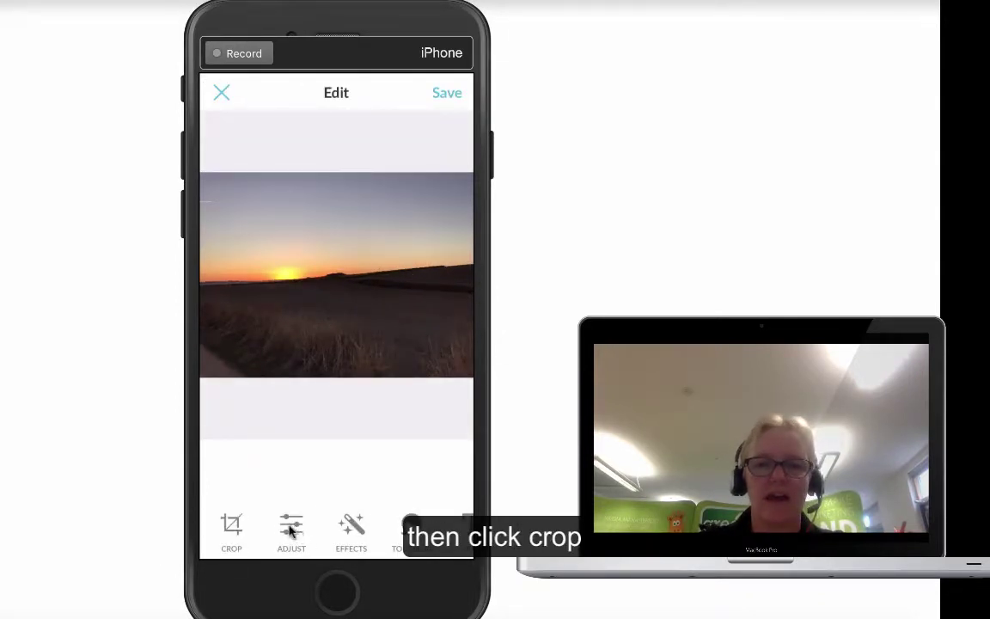
left_click(231, 534)
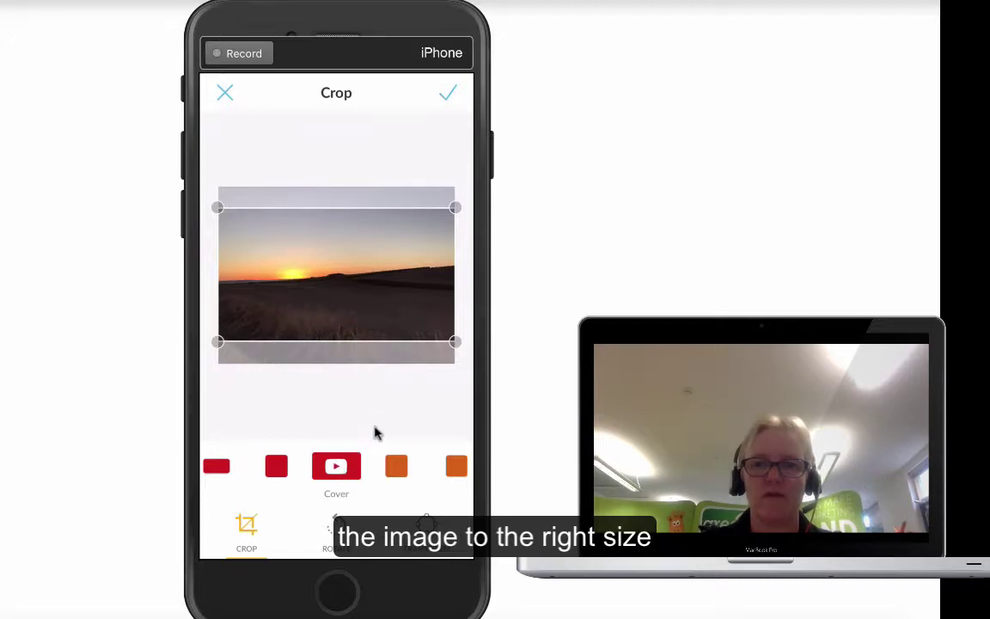
- Apply the crop and add the green umbrella logo from Favorites as a sticker
left_click(450, 93)
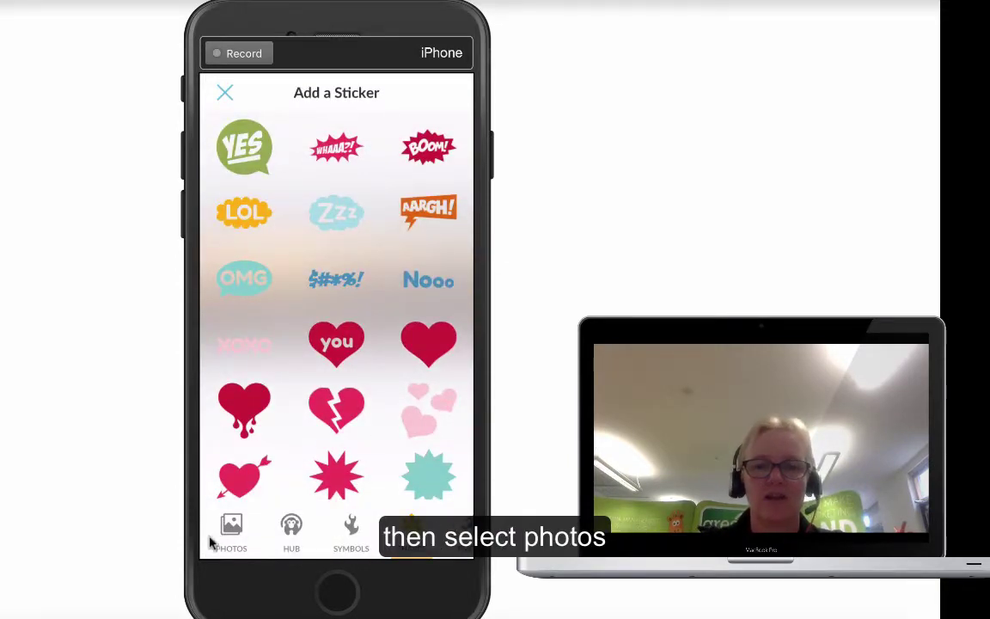
left_click(244, 527)
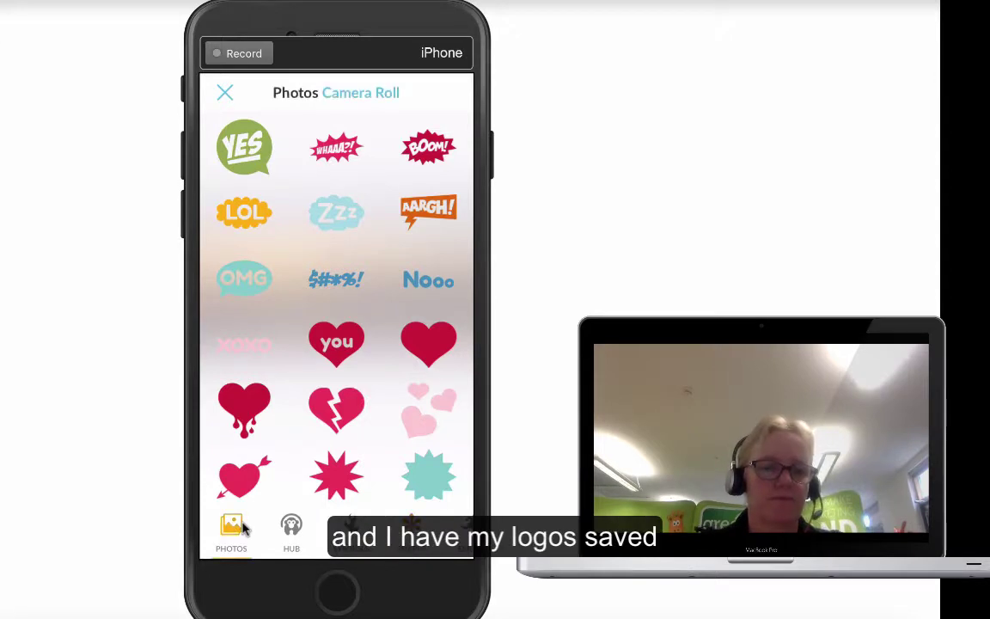
left_click(361, 93)
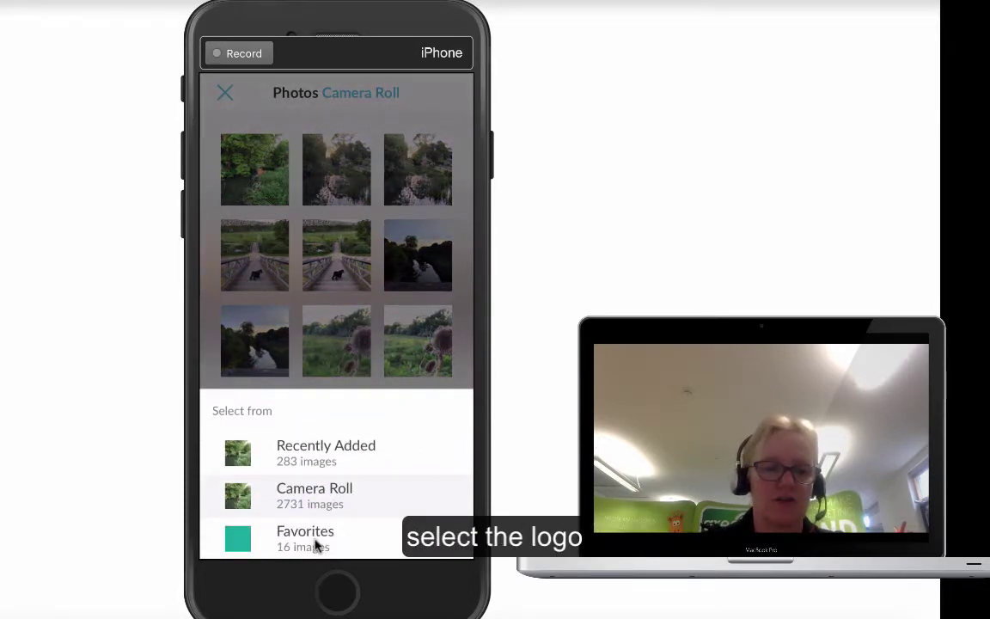
left_click(320, 539)
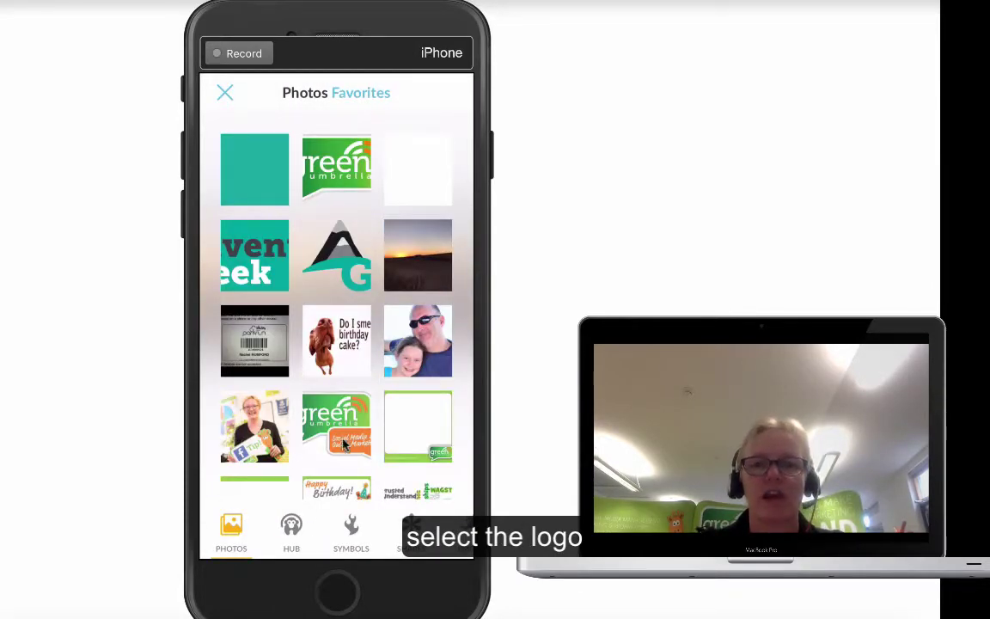
left_click(327, 160)
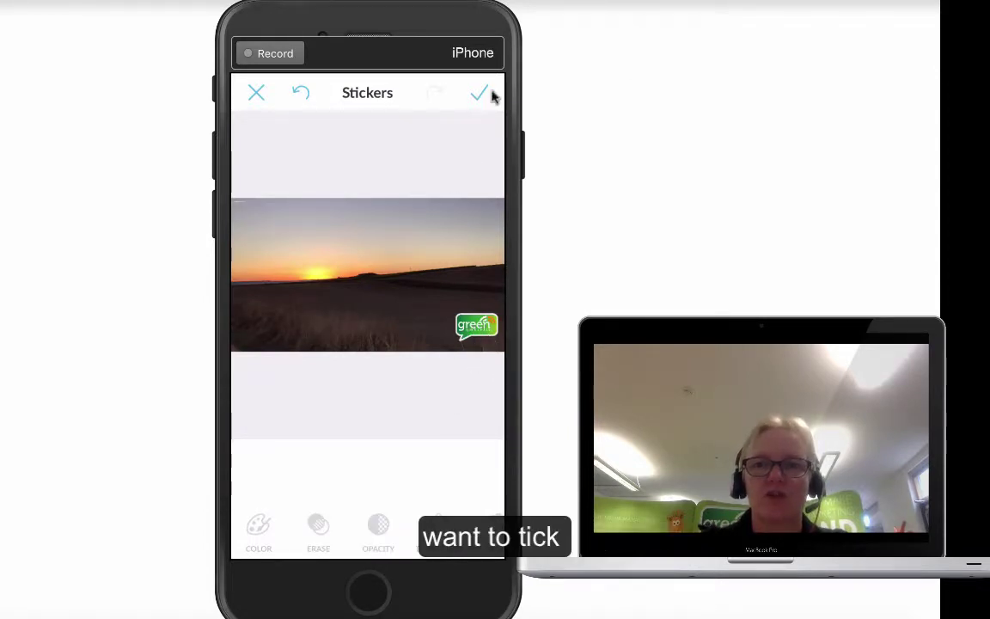
- Apply the logo sticker and add the caption 'This is a test' to the photo
left_click(472, 113)
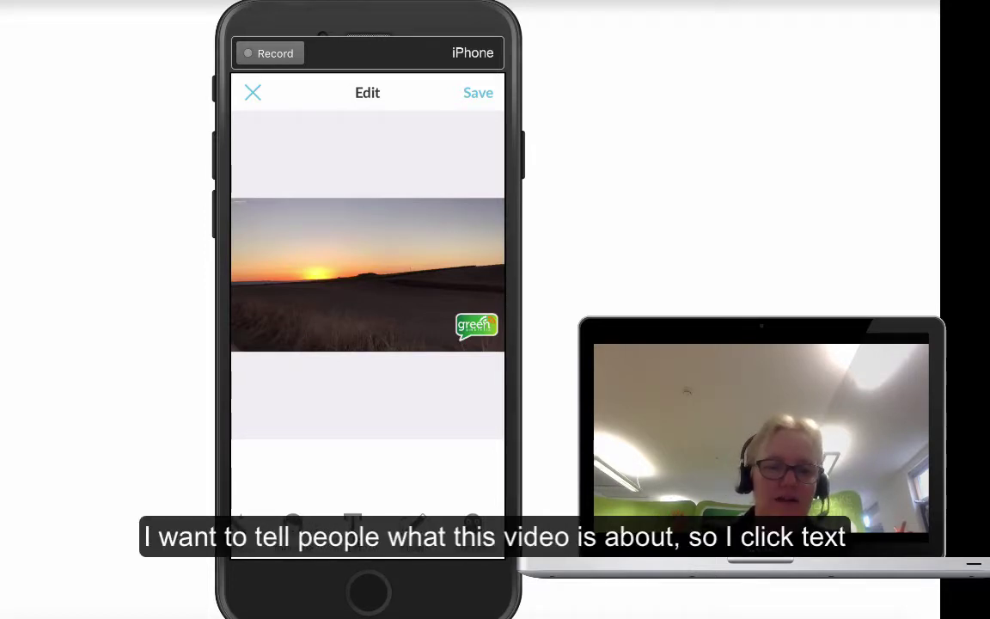
left_click(352, 520)
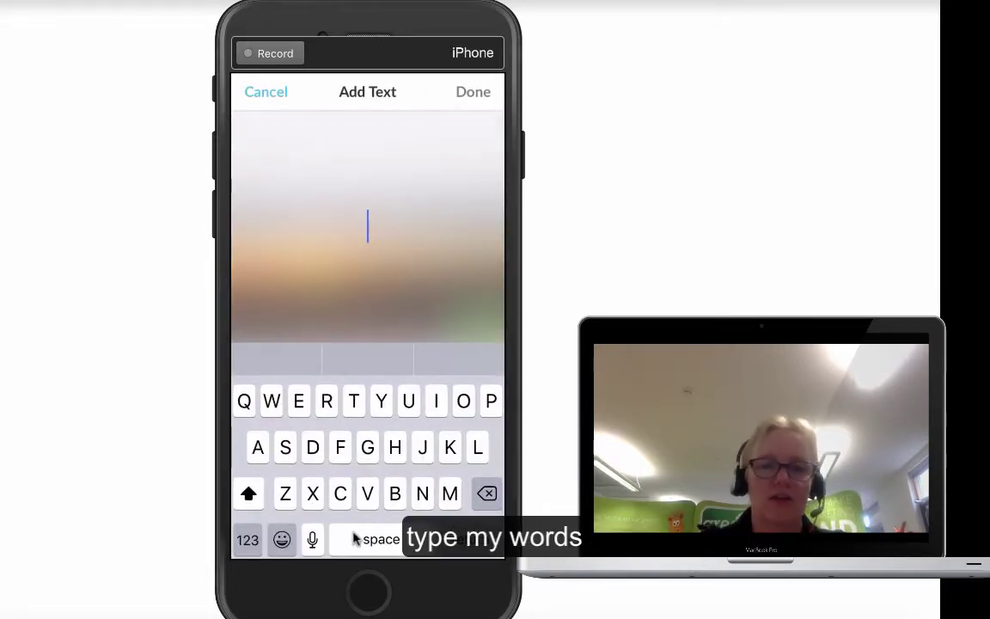
type("T")
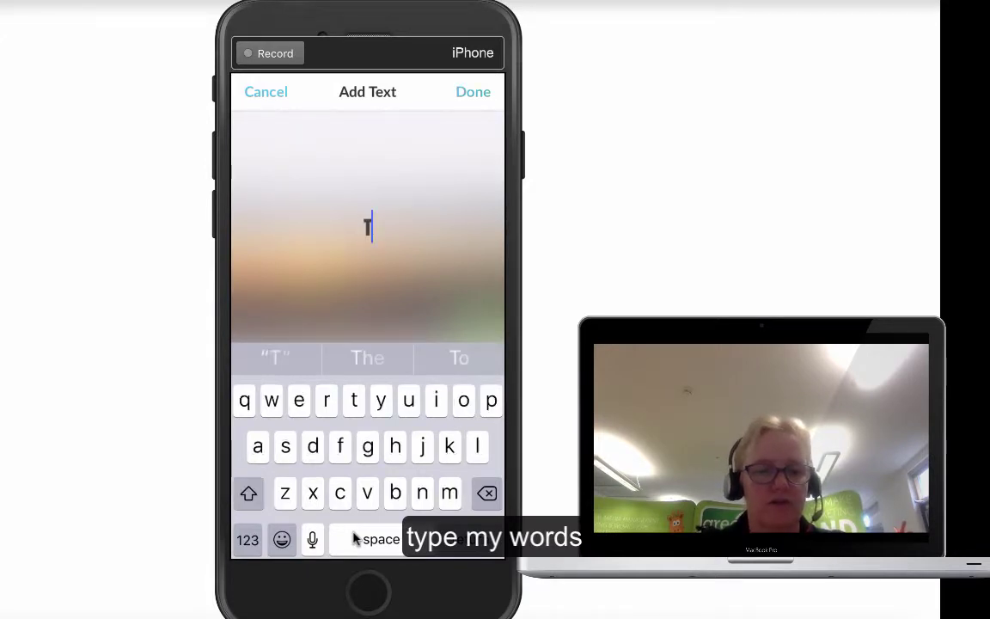
type("his is a test")
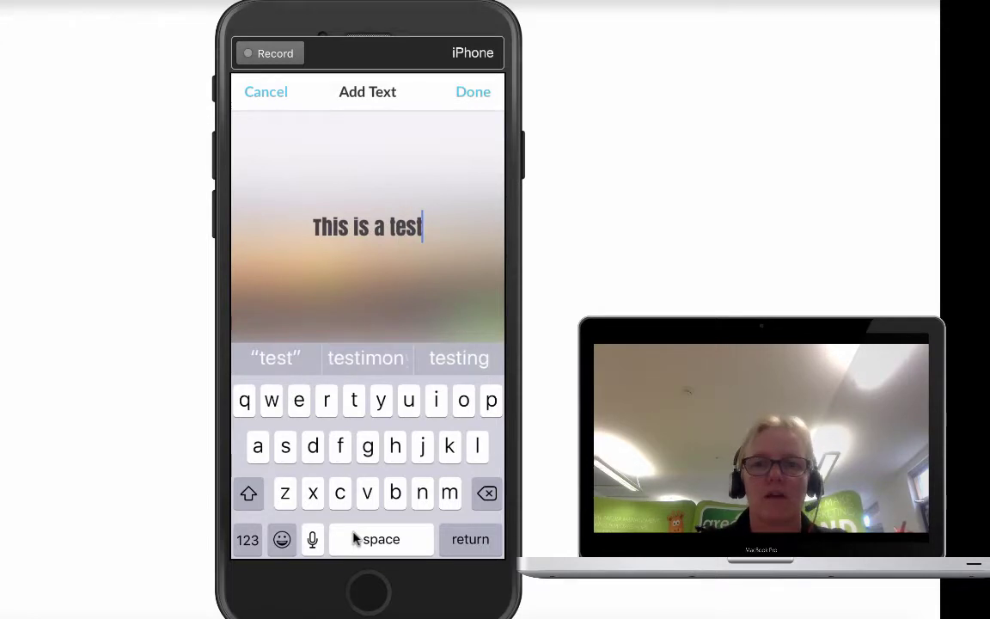
left_click(475, 100)
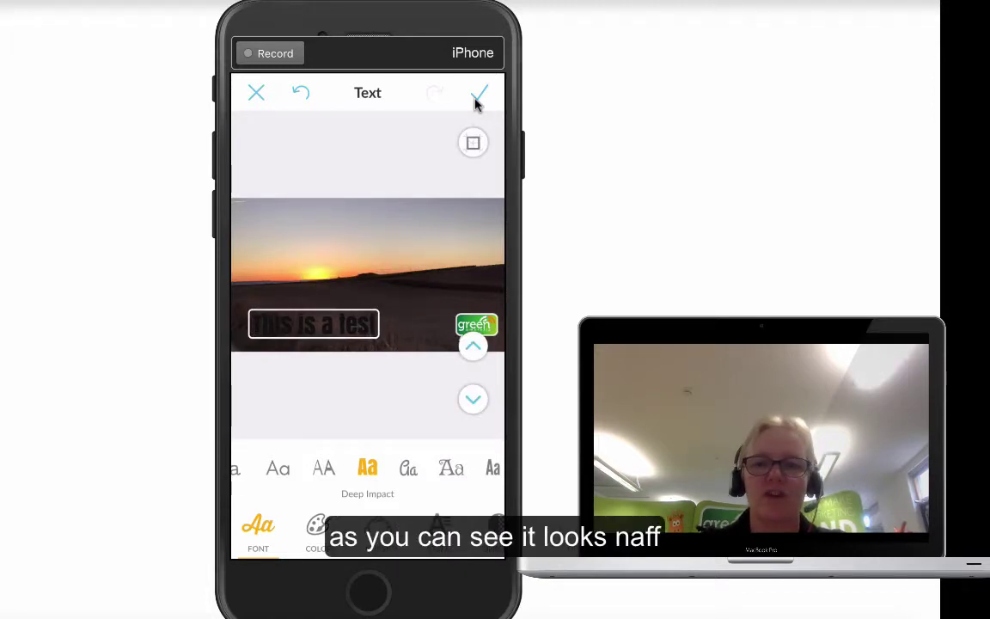
- Browse the font carousel and set the caption font to Montserrat
left_click(452, 468)
left_click(454, 469)
left_click(454, 468)
left_click(454, 469)
left_click(454, 468)
left_click(455, 468)
left_click(456, 468)
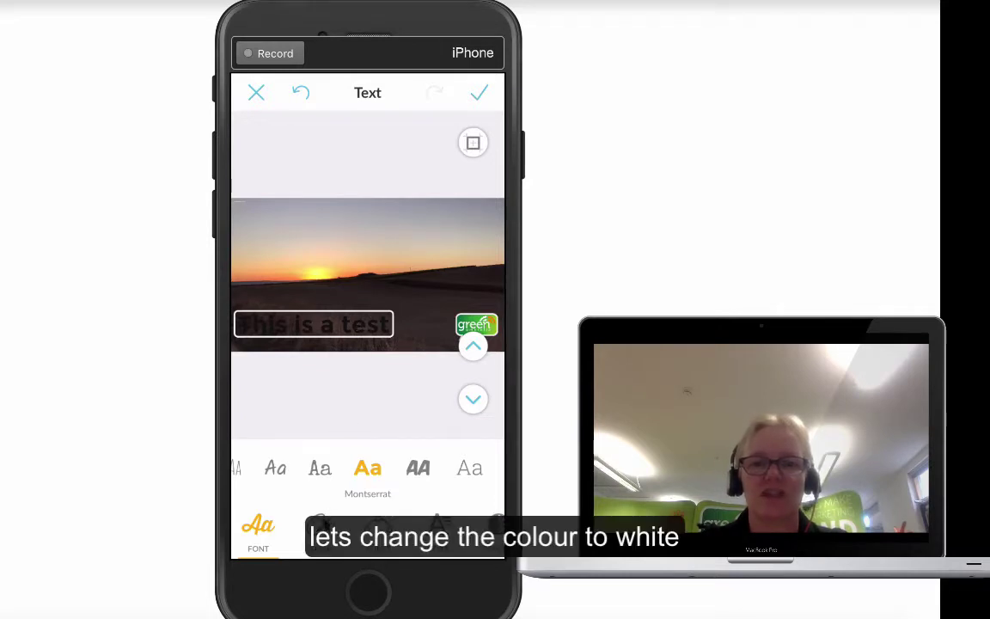
- Pick a new colour swatch for the caption and apply the text changes
left_click(319, 524)
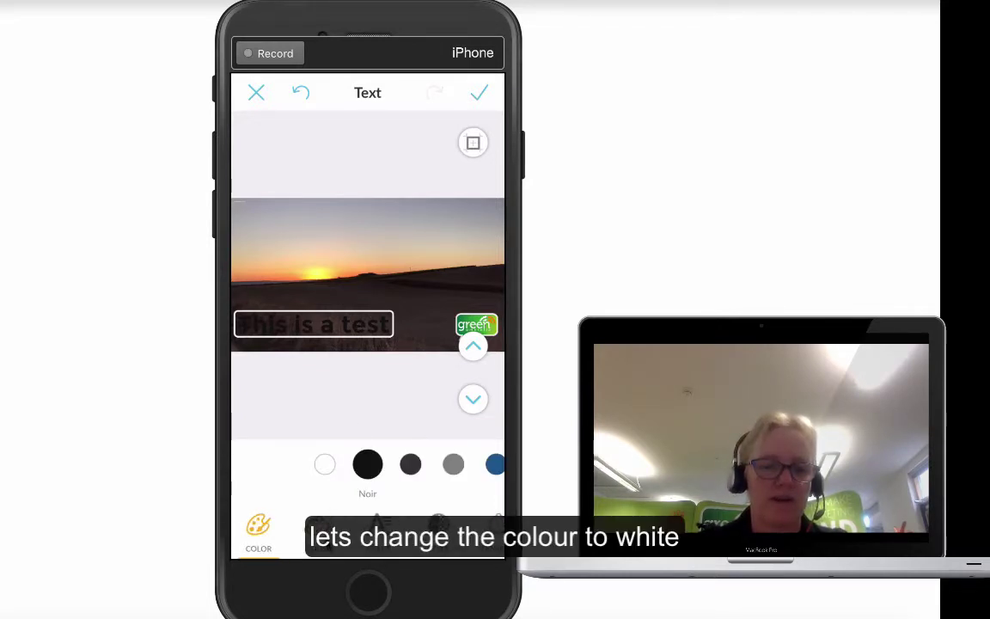
left_click(325, 464)
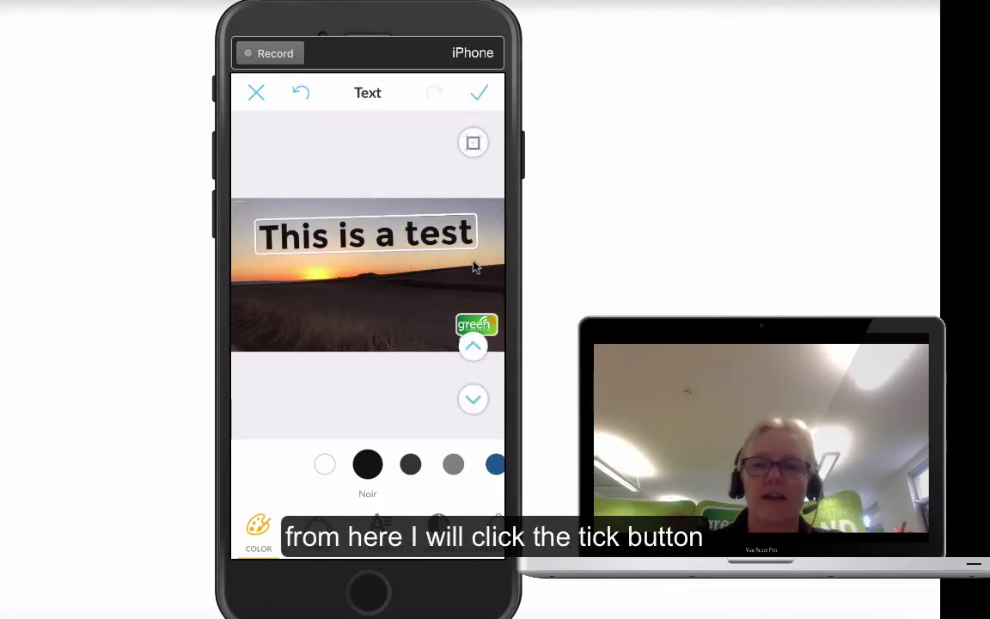
left_click(480, 95)
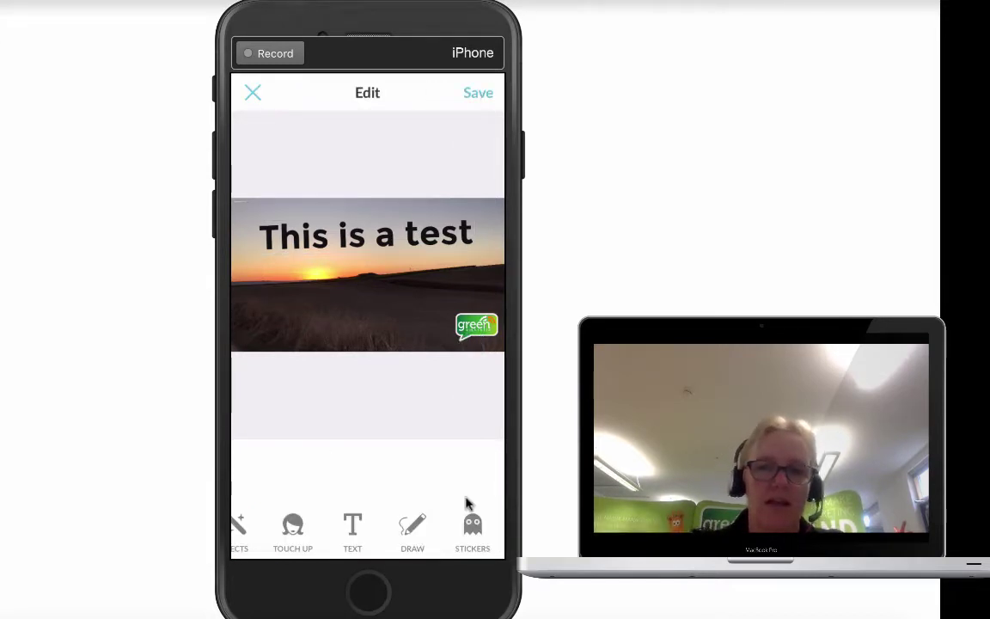
left_click(400, 499)
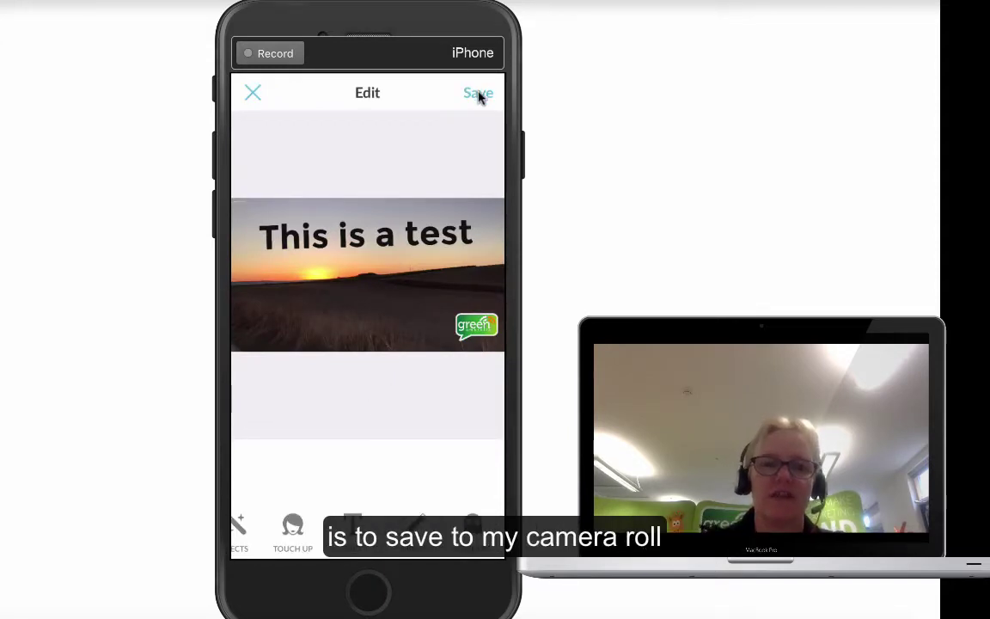
- Save a copy of the captioned sunset thumbnail to the Camera Roll
left_click(479, 94)
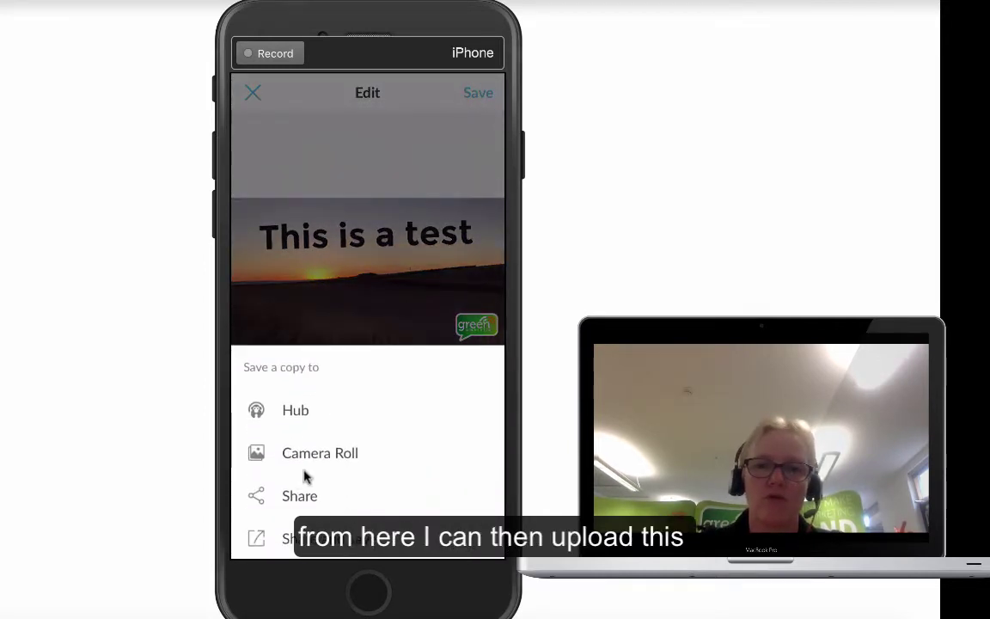
left_click(355, 465)
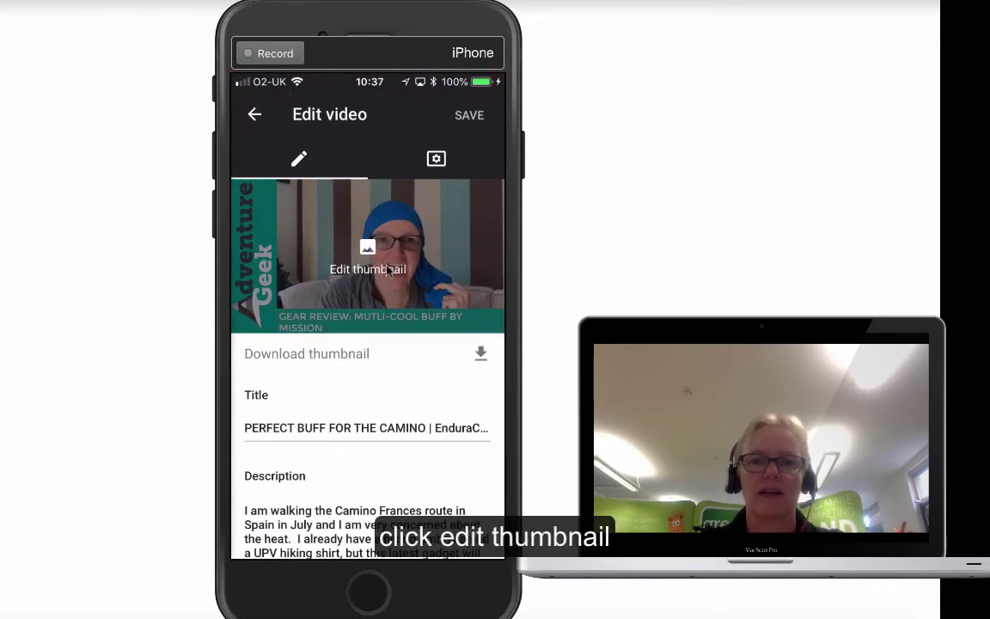
left_click(388, 271)
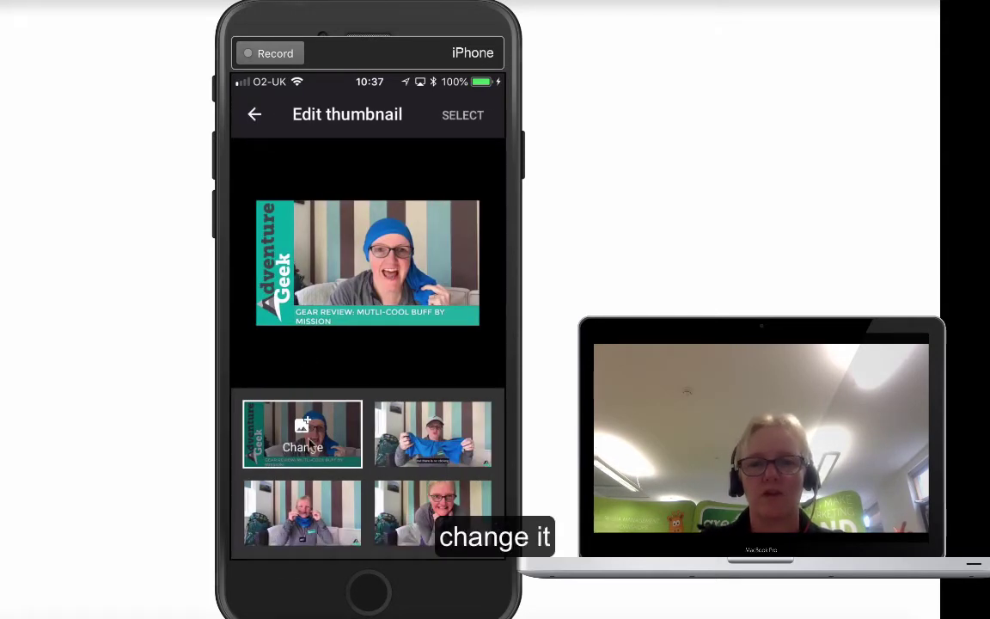
left_click(311, 441)
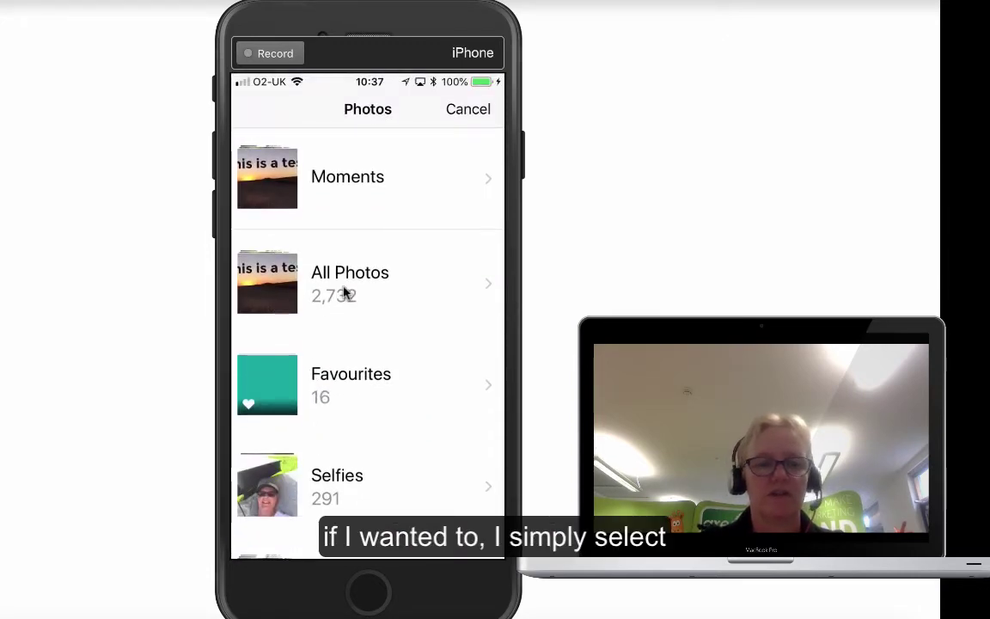
left_click(343, 288)
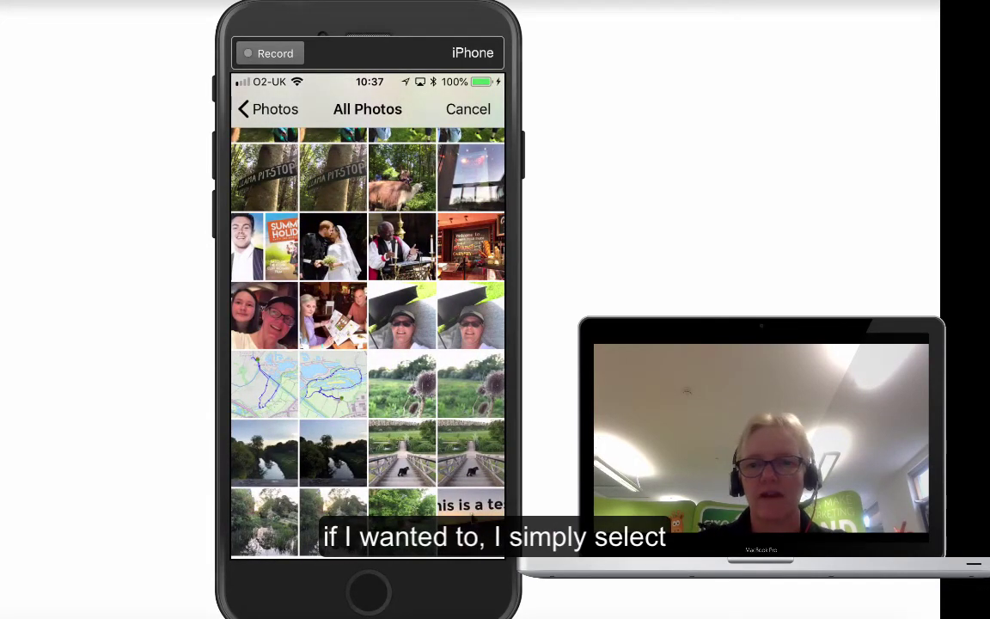